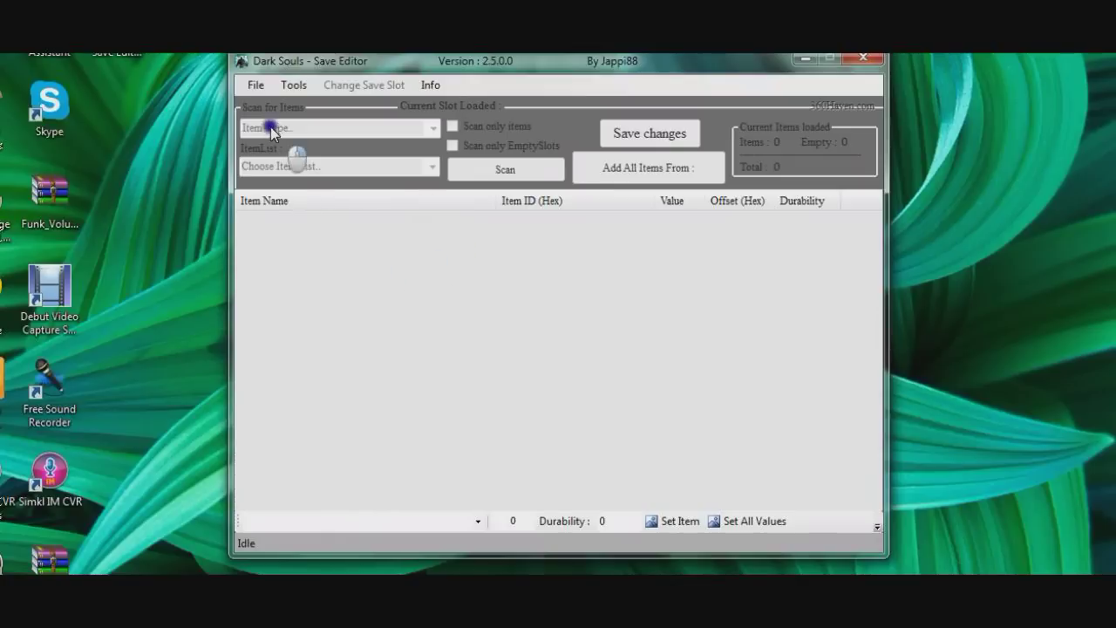
- Load the save game from the USB drive through File > Load File From > USB
click(257, 85)
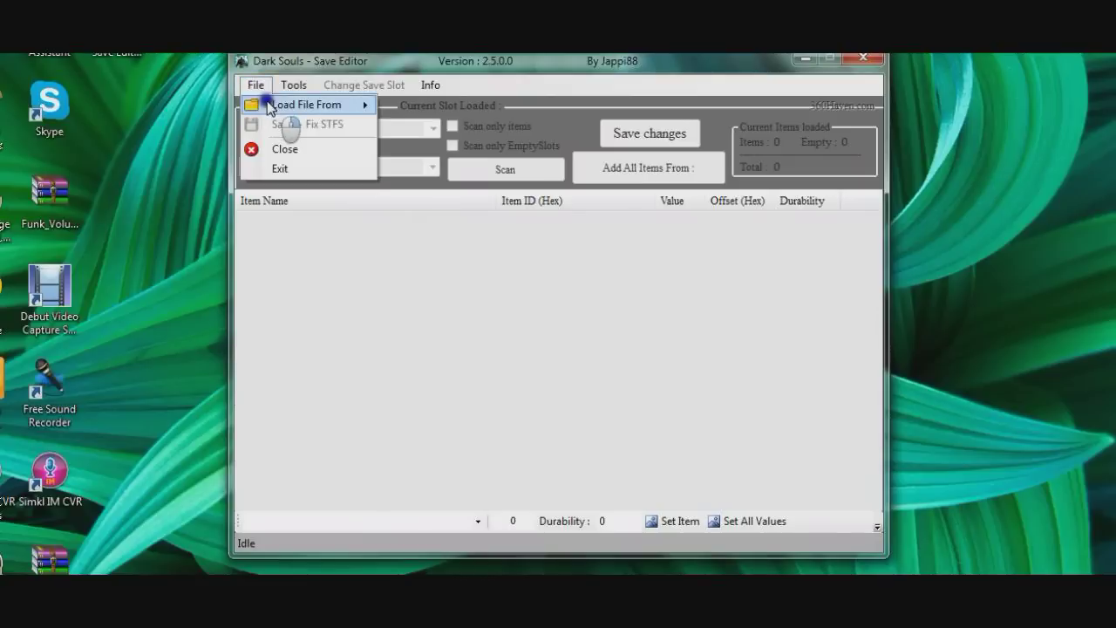
mouse_move(295, 106)
click(256, 85)
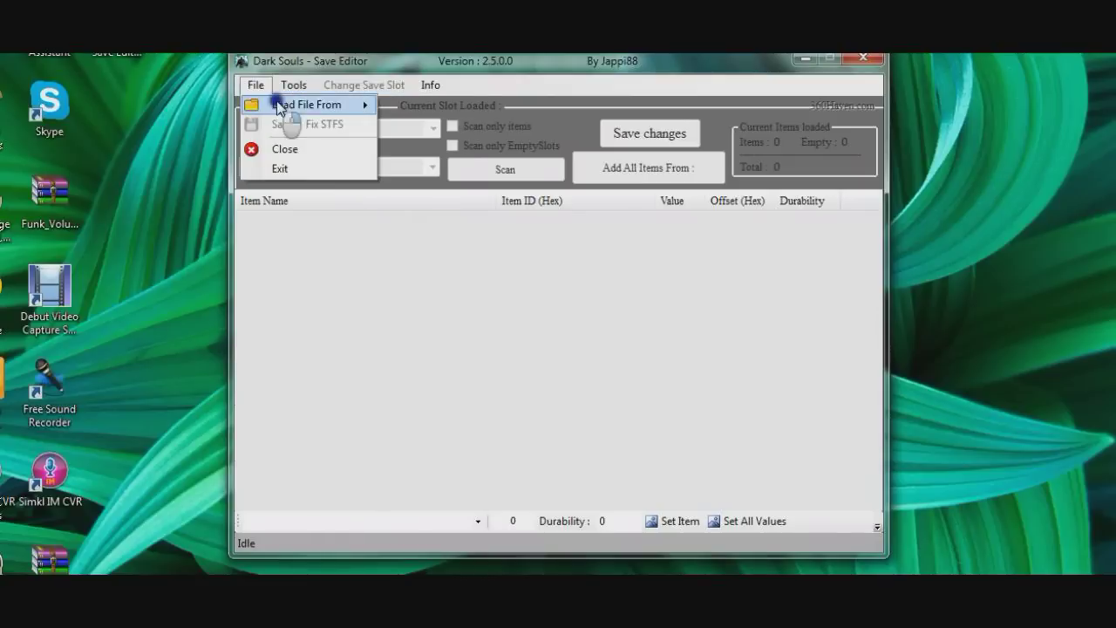
mouse_move(337, 105)
click(410, 127)
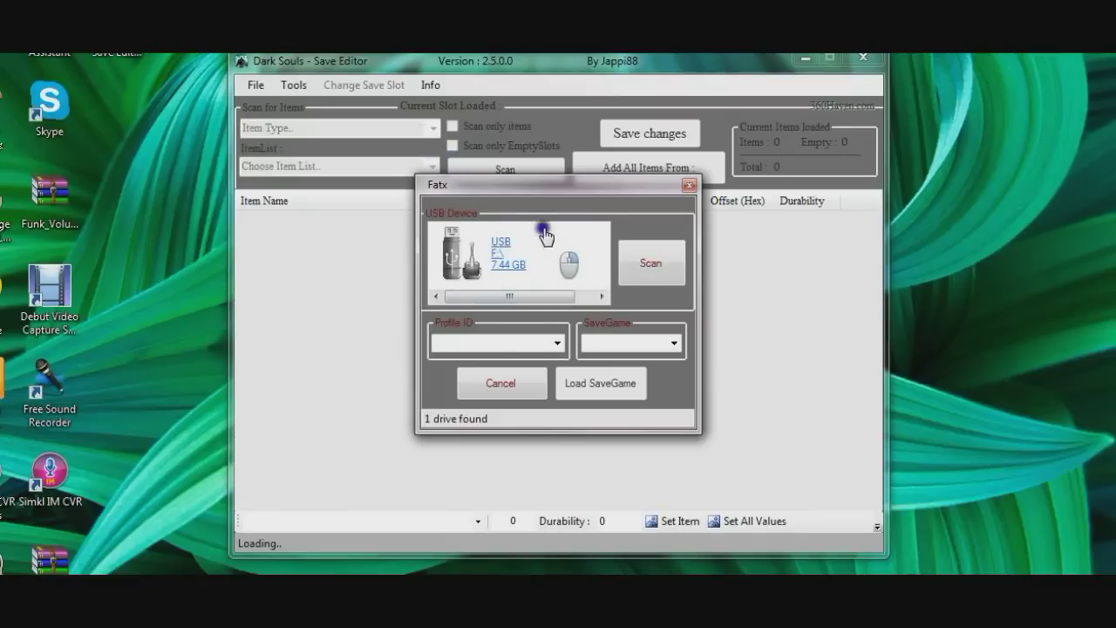
click(502, 246)
click(610, 383)
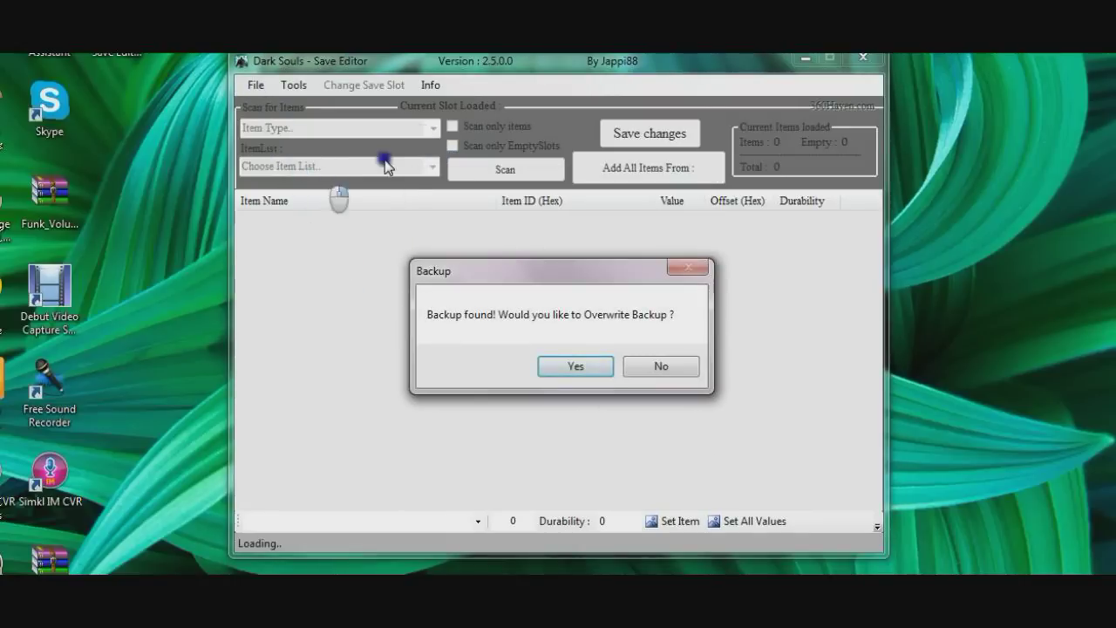
- Overwrite the old backup and load save slot USER_DATA02
click(572, 367)
click(583, 306)
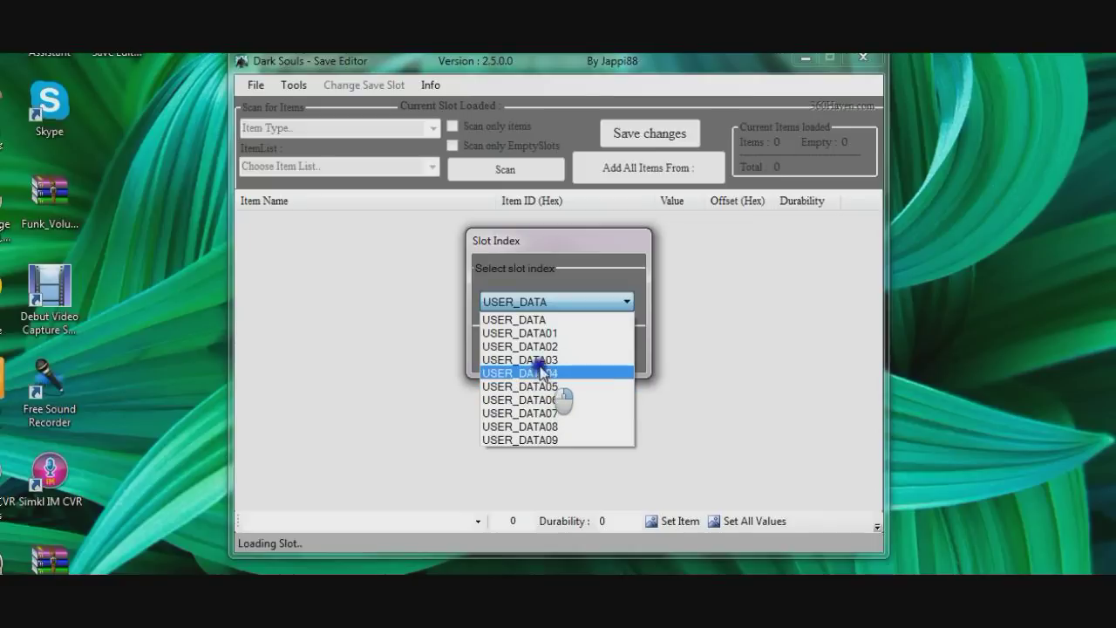
click(536, 346)
click(592, 344)
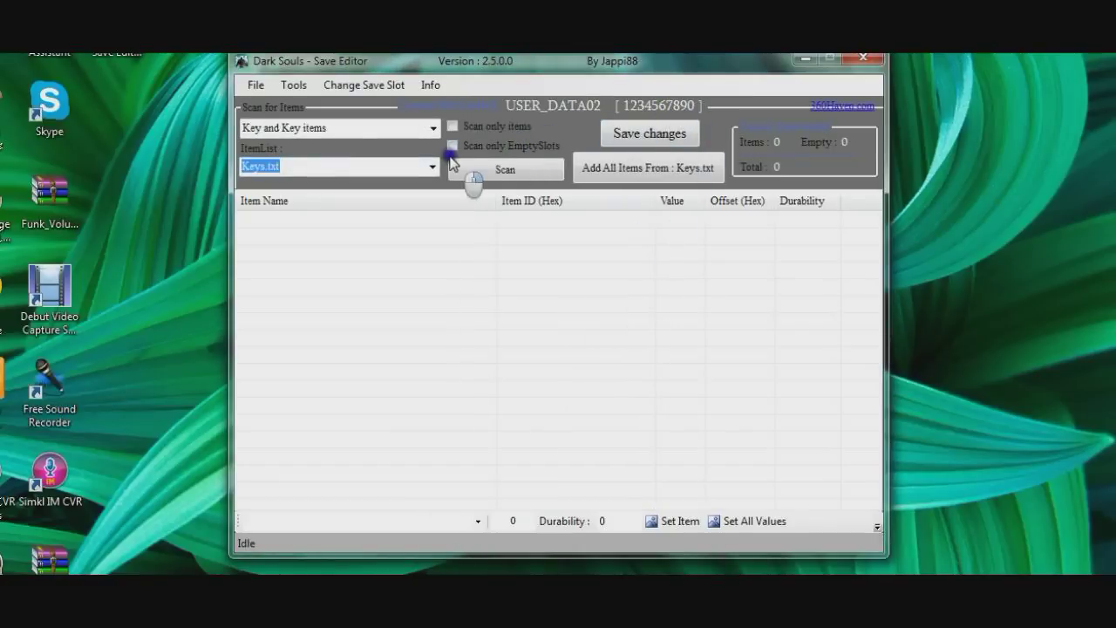
- Scan only EmptySlots, listing 57 empty Key item slots, and select the first at 0x390
click(454, 145)
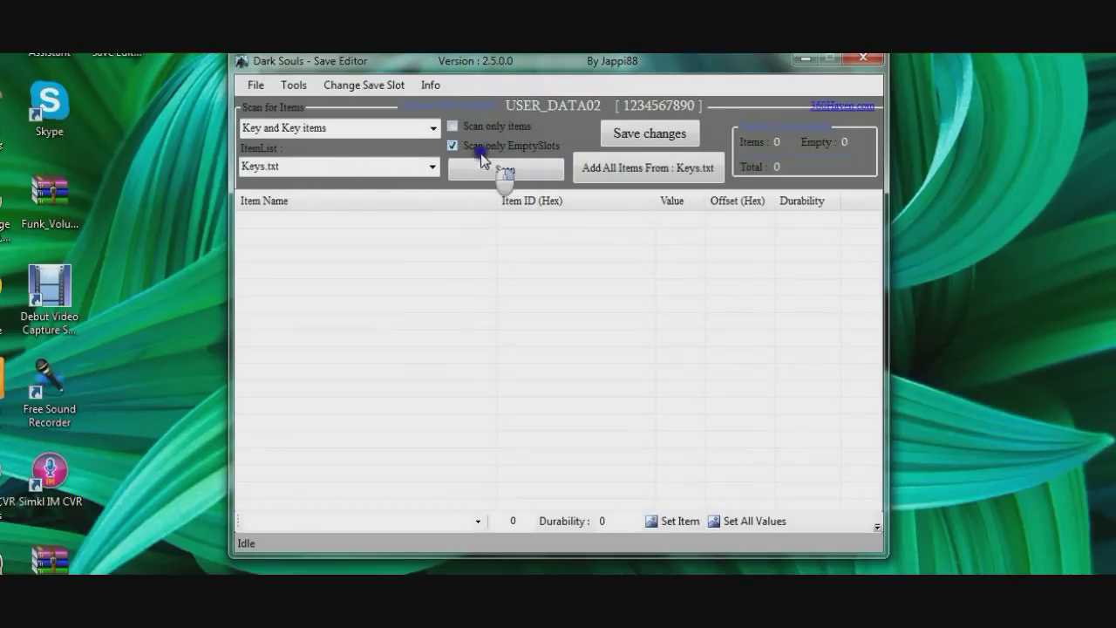
click(513, 129)
click(493, 170)
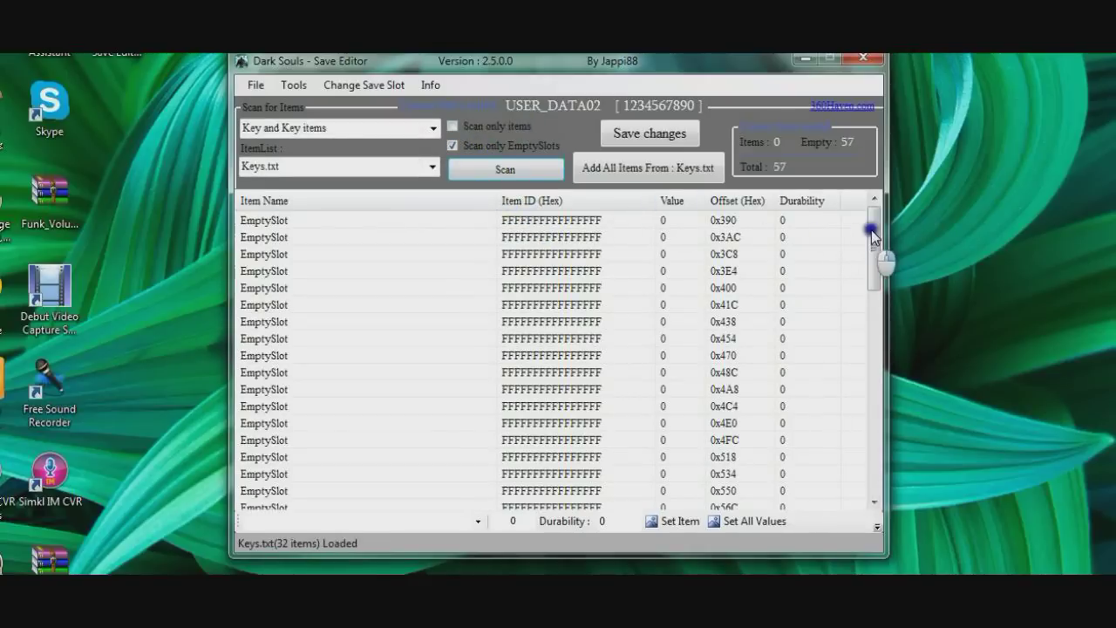
mouse_move(872, 232)
mouse_down()
mouse_move(847, 426)
mouse_move(872, 375)
mouse_move(874, 224)
mouse_move(847, 315)
mouse_move(847, 232)
mouse_move(877, 232)
mouse_move(872, 218)
mouse_up()
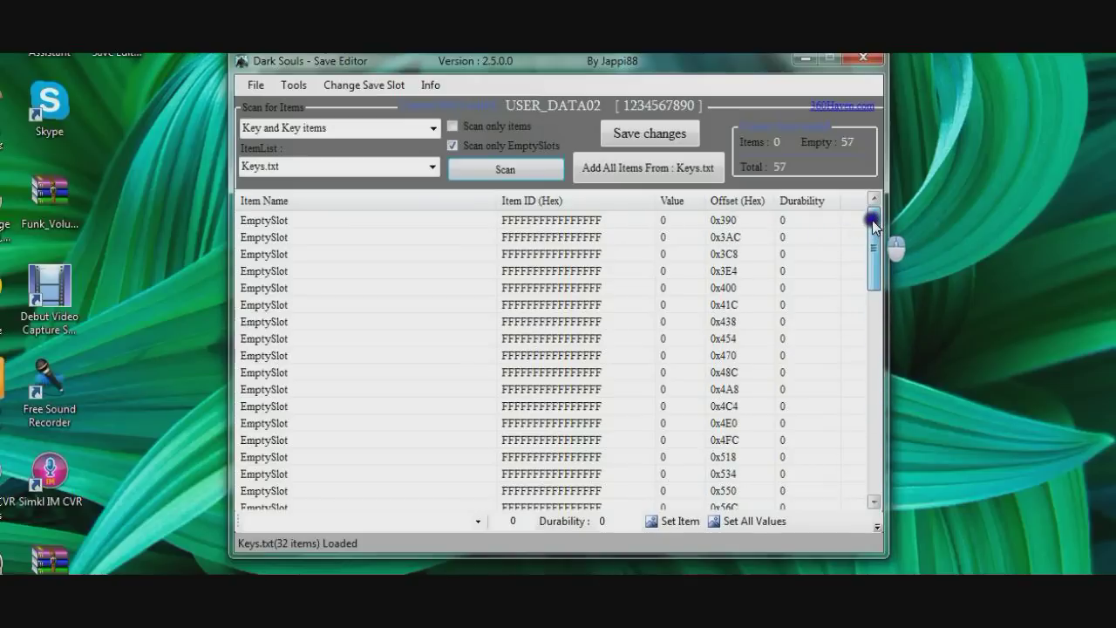
click(598, 225)
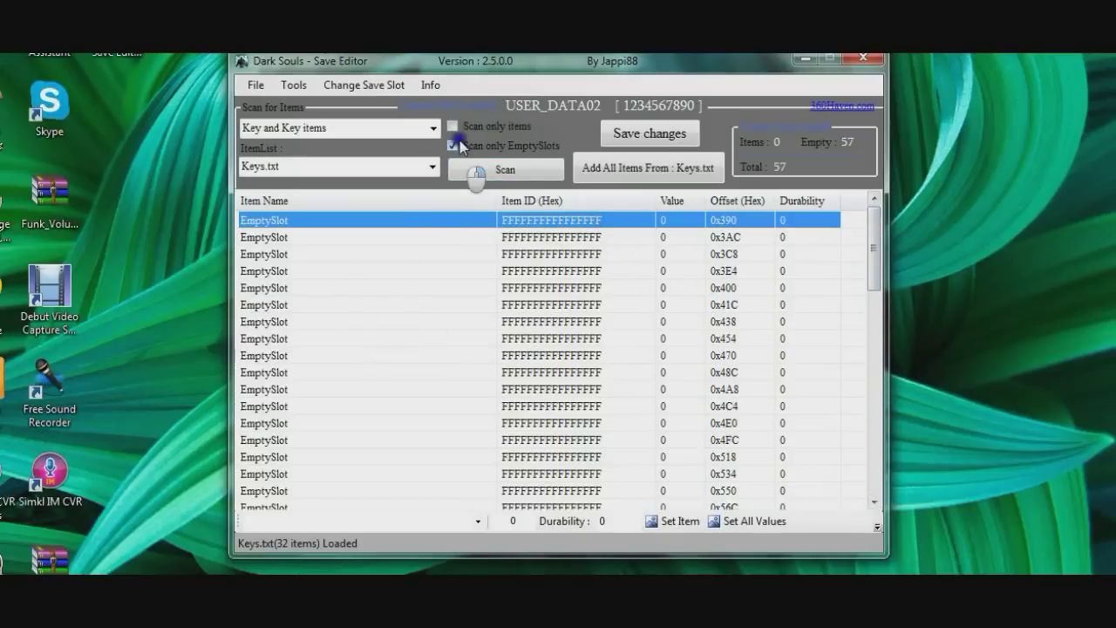
- Choose [ALL] under Scan for Items and weapon.Halberds.txt (63 halberds) as the item list
click(433, 129)
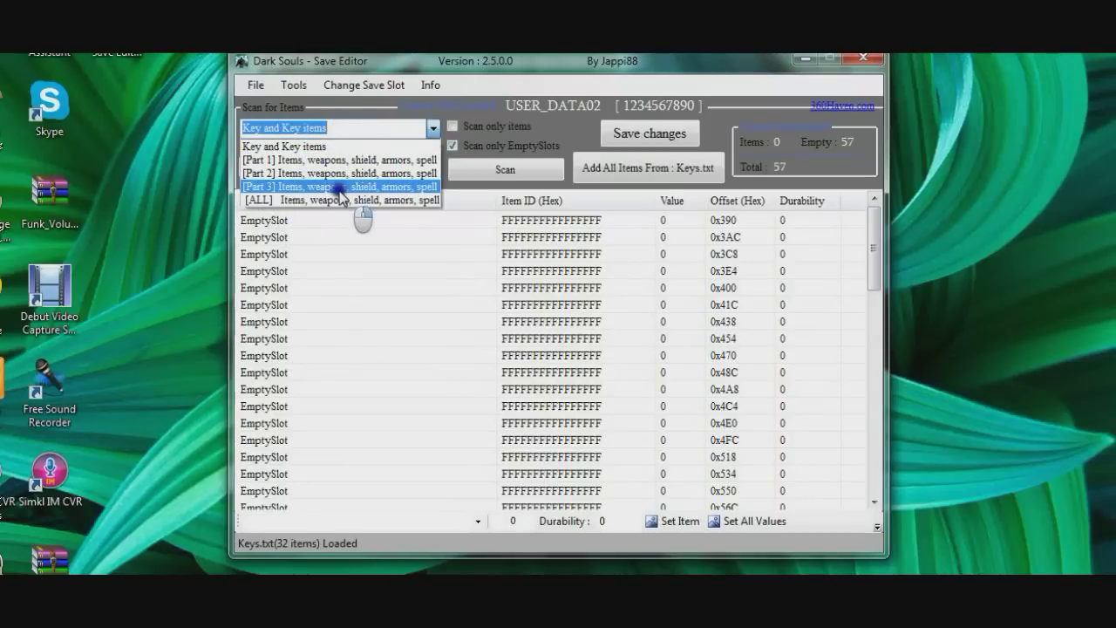
click(412, 201)
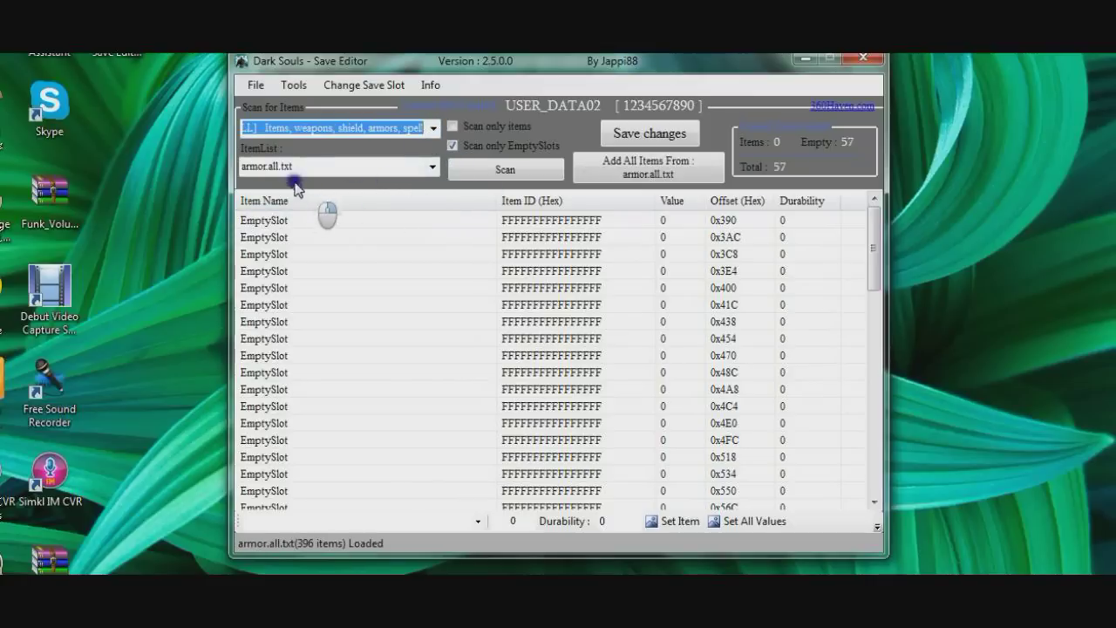
click(429, 170)
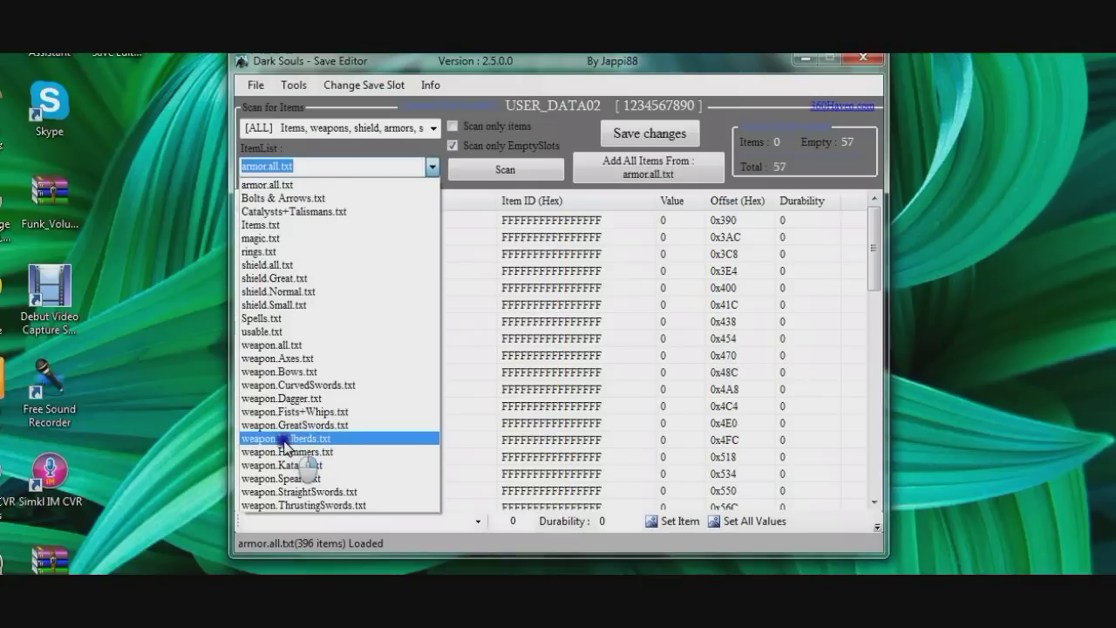
click(288, 441)
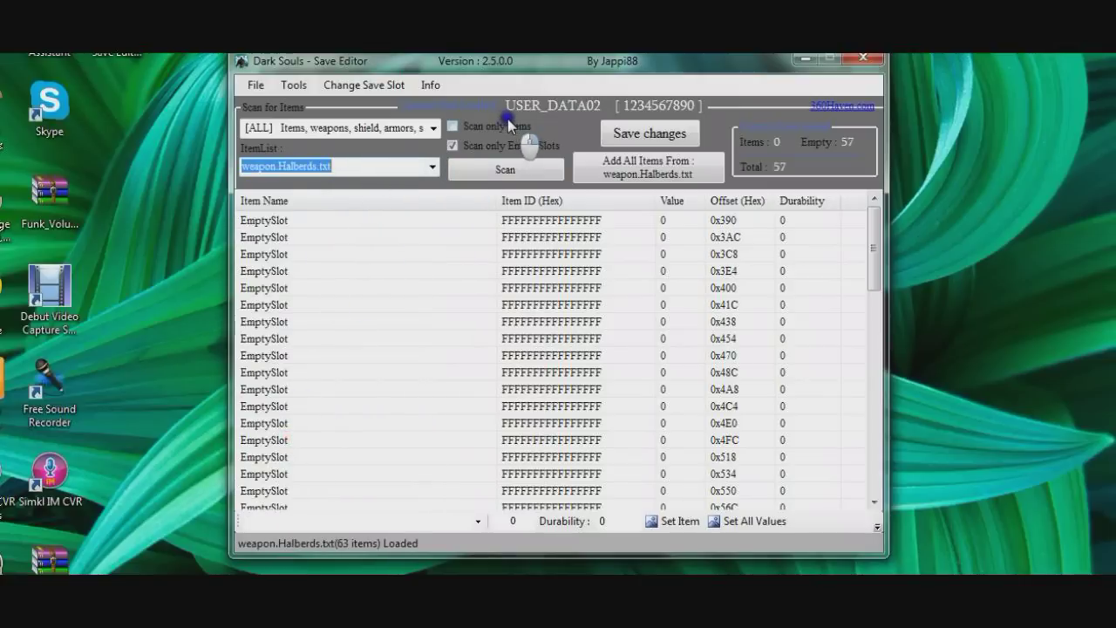
click(425, 169)
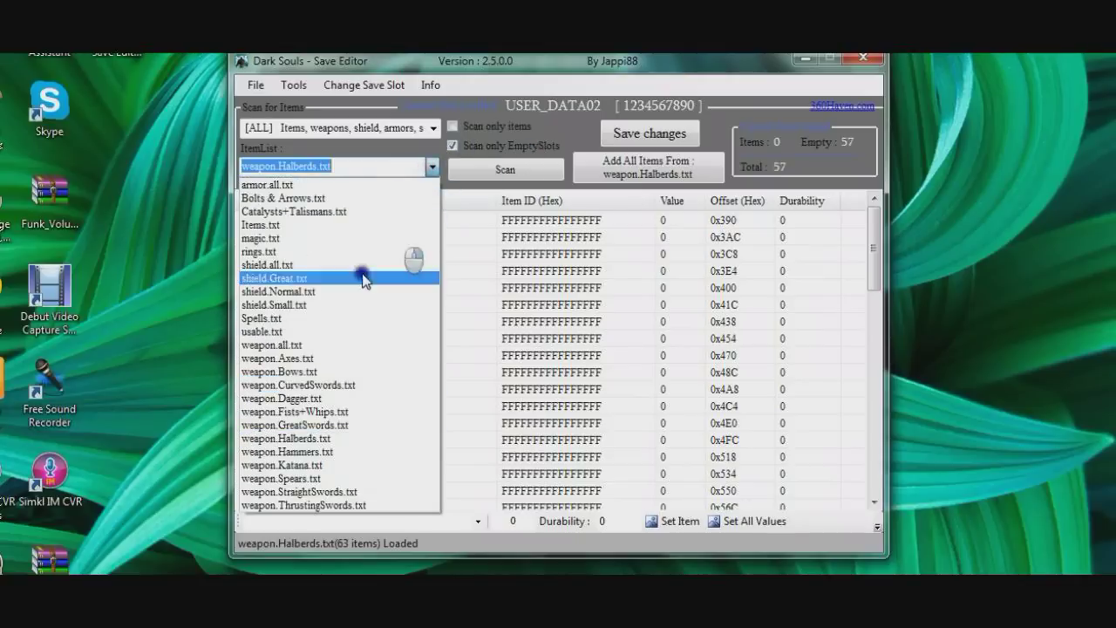
click(312, 433)
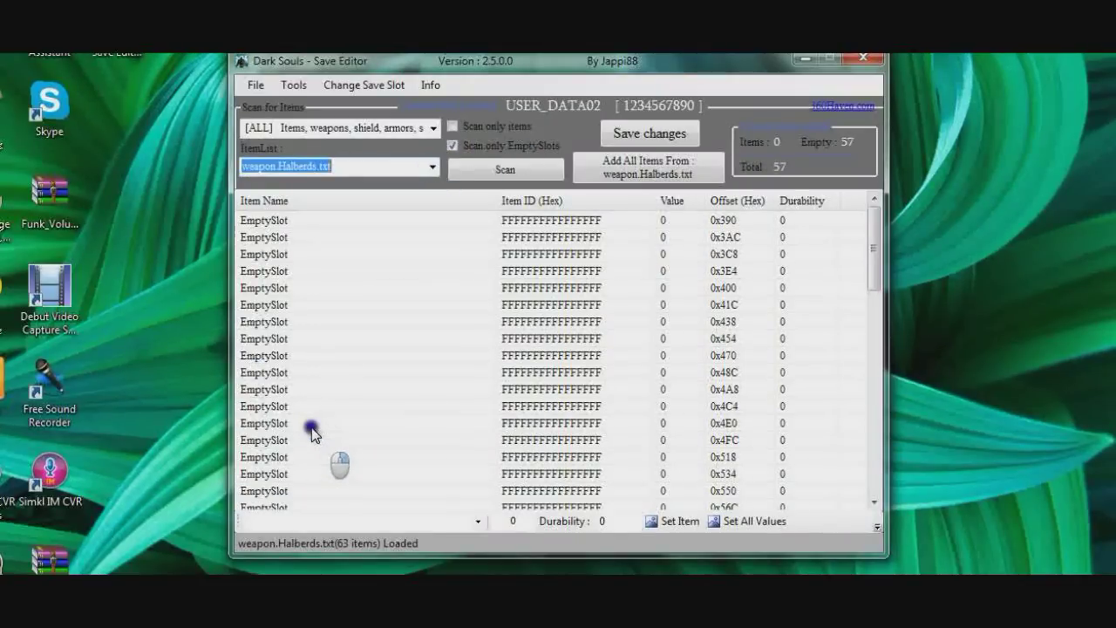
- Browse the halberd list, then select the first empty inventory slot at 0x390
click(477, 523)
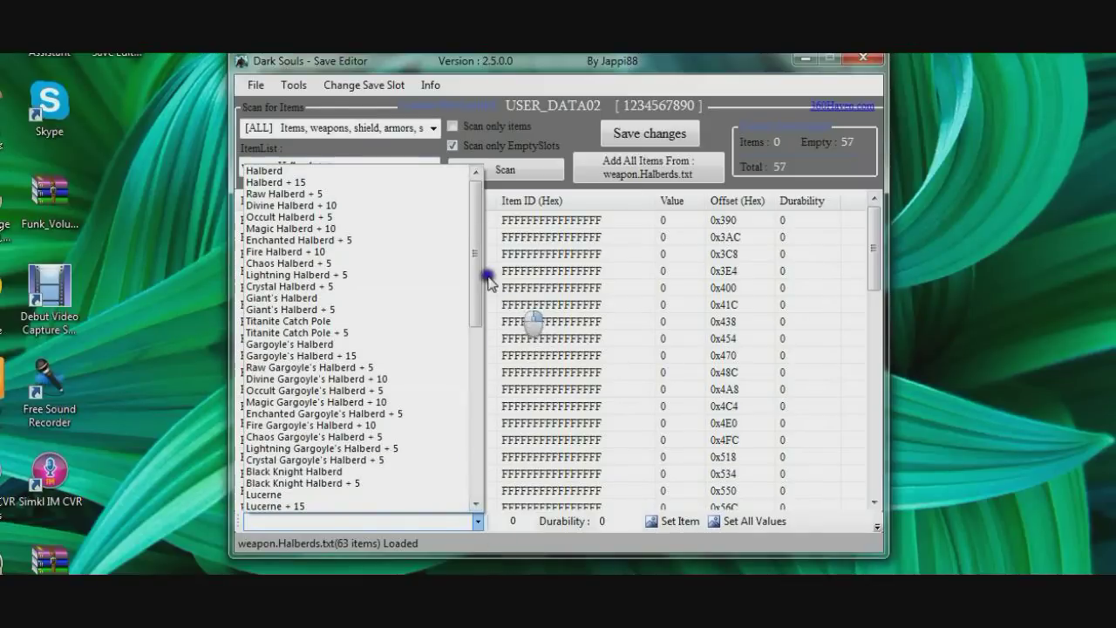
mouse_move(481, 288)
mouse_down()
mouse_move(444, 442)
mouse_move(456, 337)
mouse_up()
mouse_move(504, 304)
mouse_down()
mouse_move(491, 287)
mouse_move(505, 312)
mouse_move(491, 374)
mouse_up()
click(515, 384)
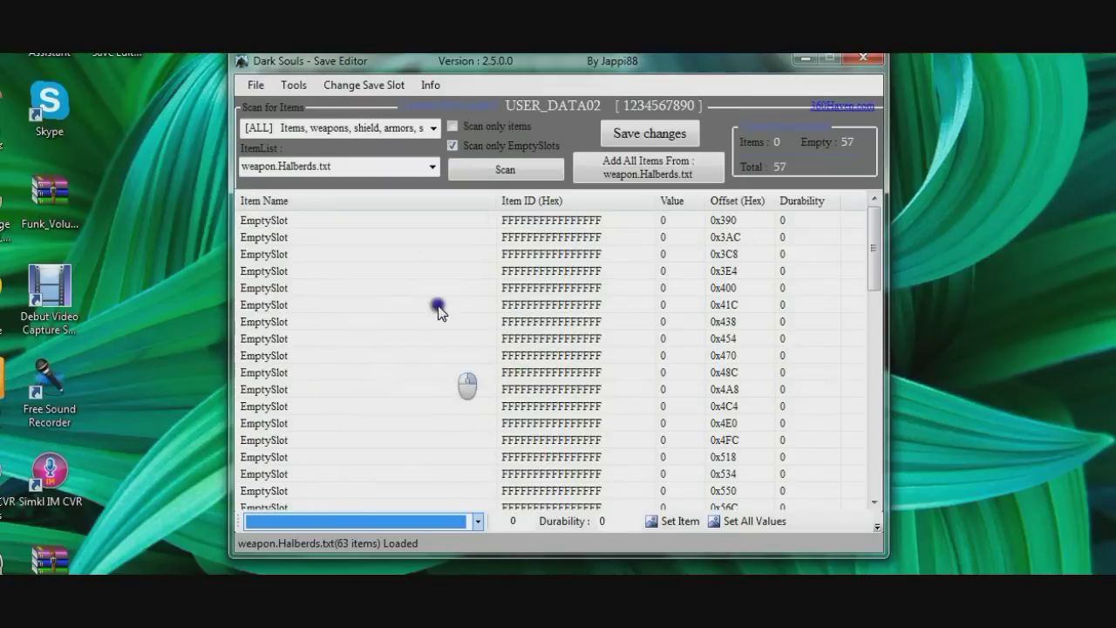
click(401, 221)
click(397, 288)
click(385, 220)
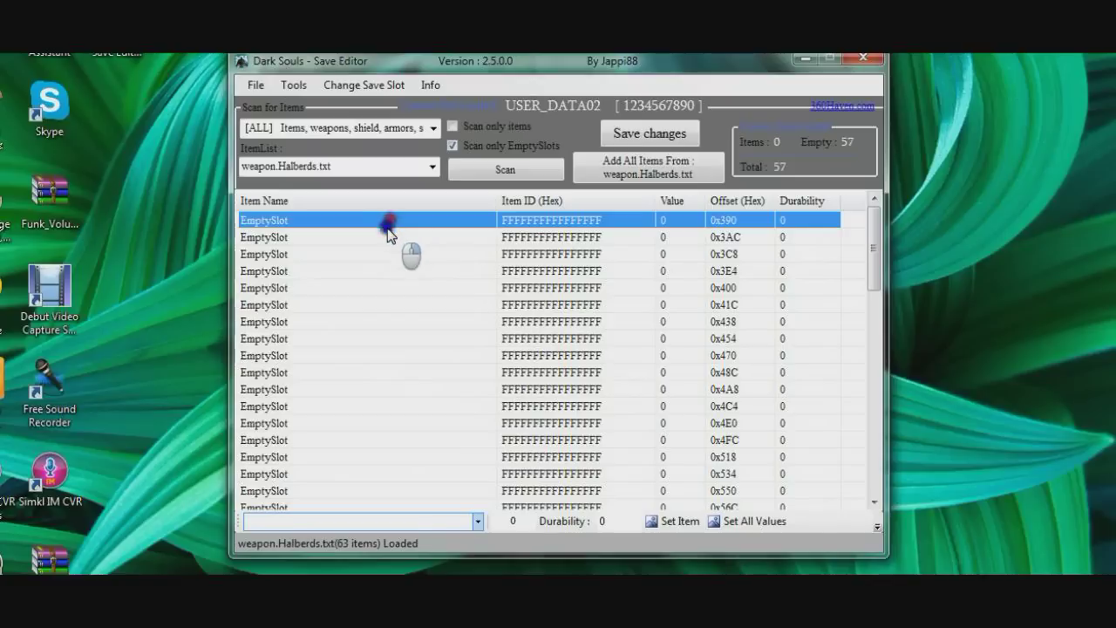
- Pick Gargoyle's Halberd + 15 and set its durability to 500
click(479, 519)
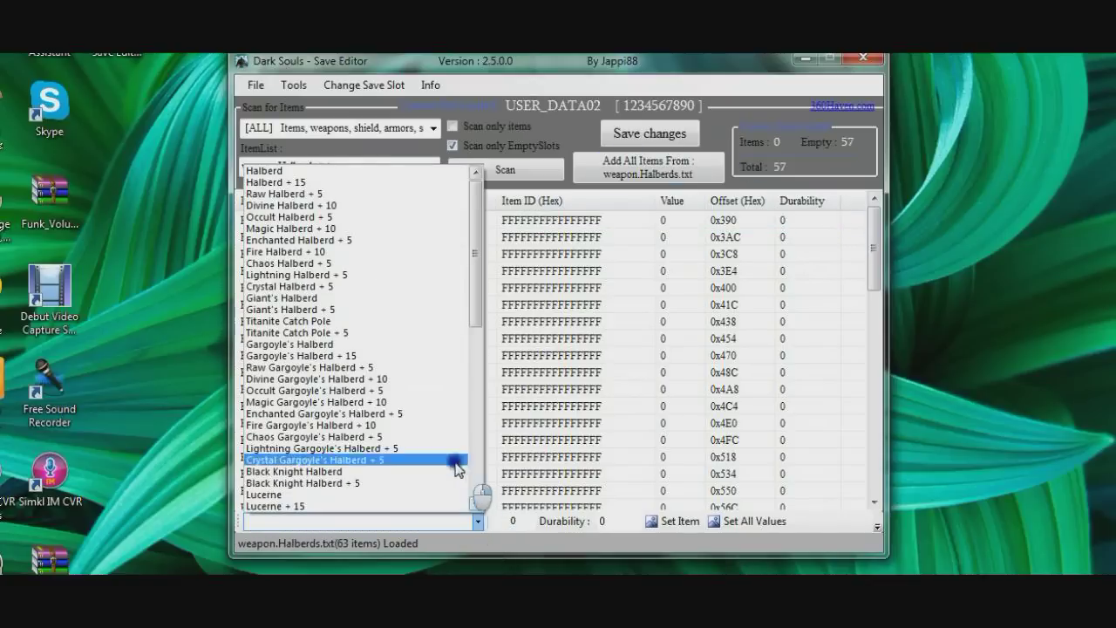
click(426, 217)
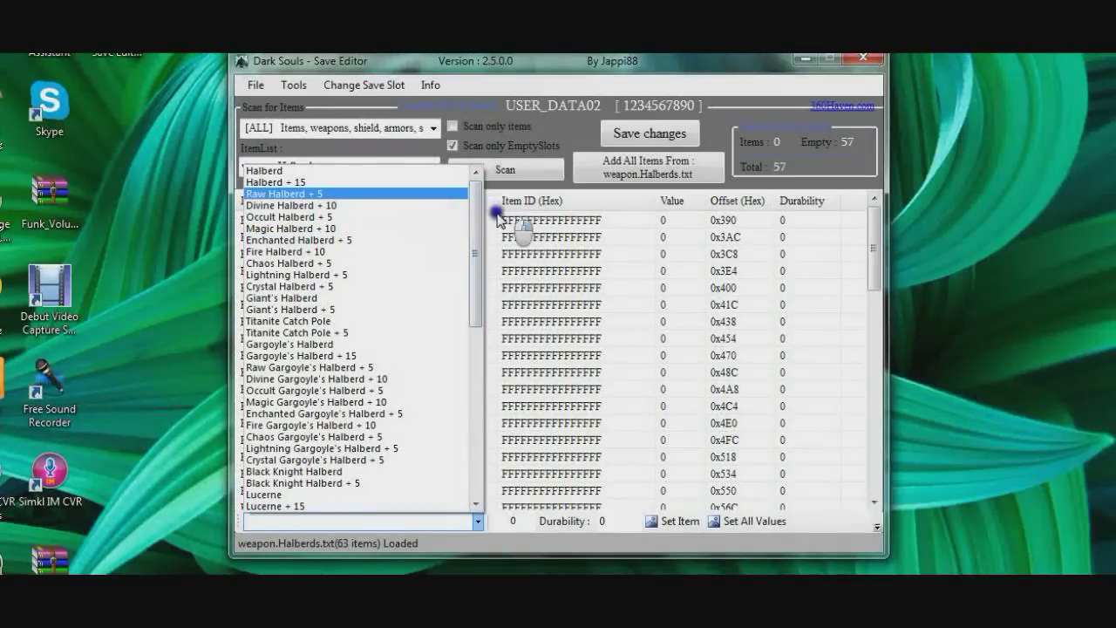
scroll(471, 245, down, 7)
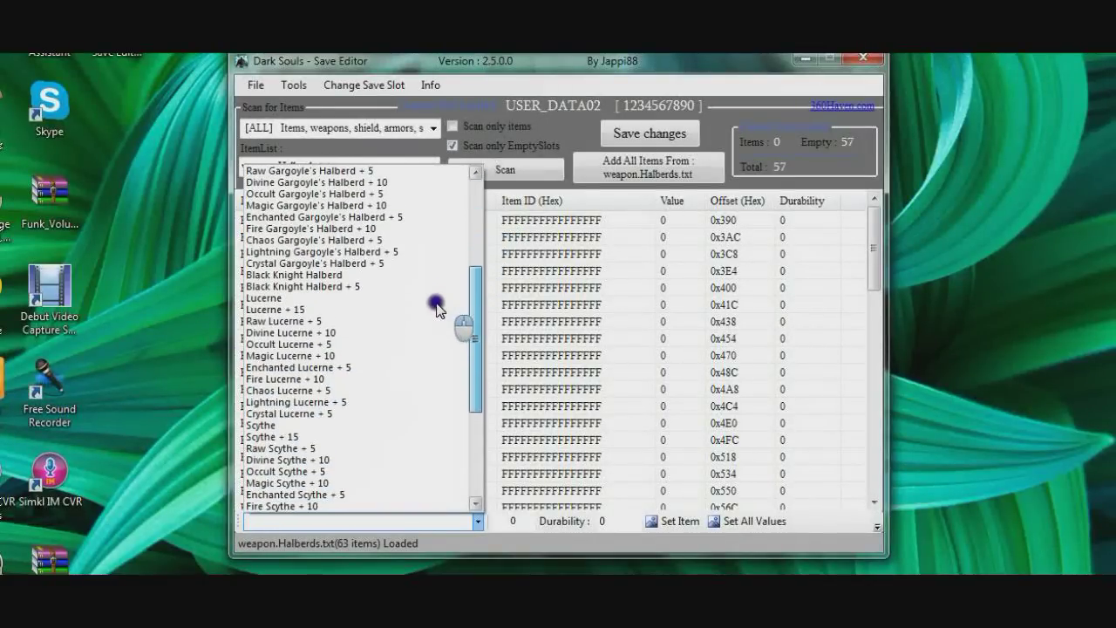
scroll(417, 331, down, 4)
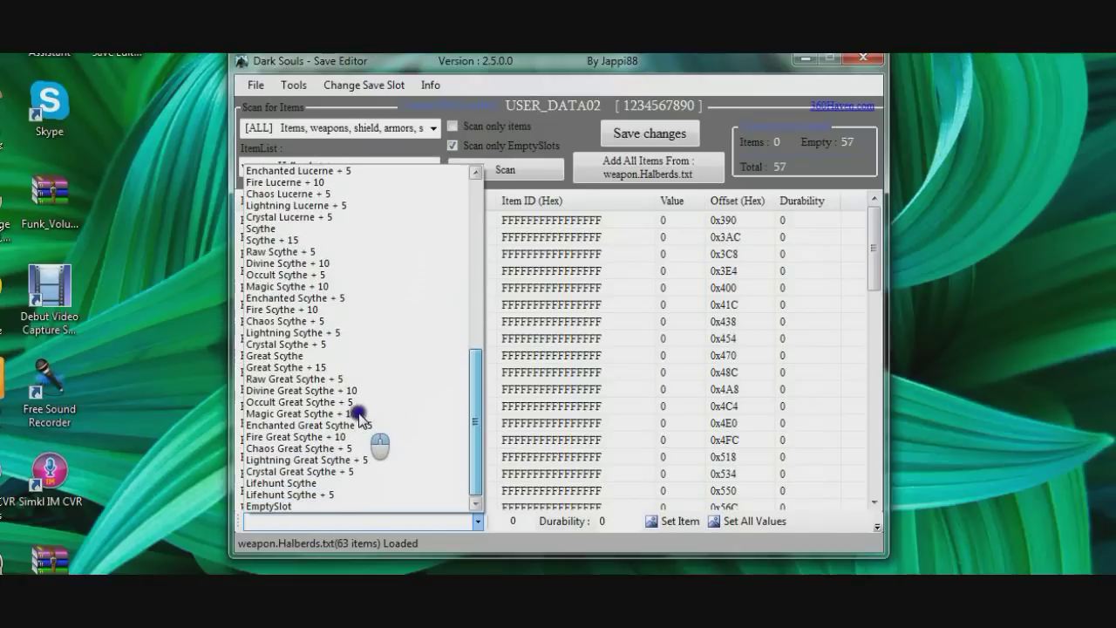
scroll(359, 417, up, 11)
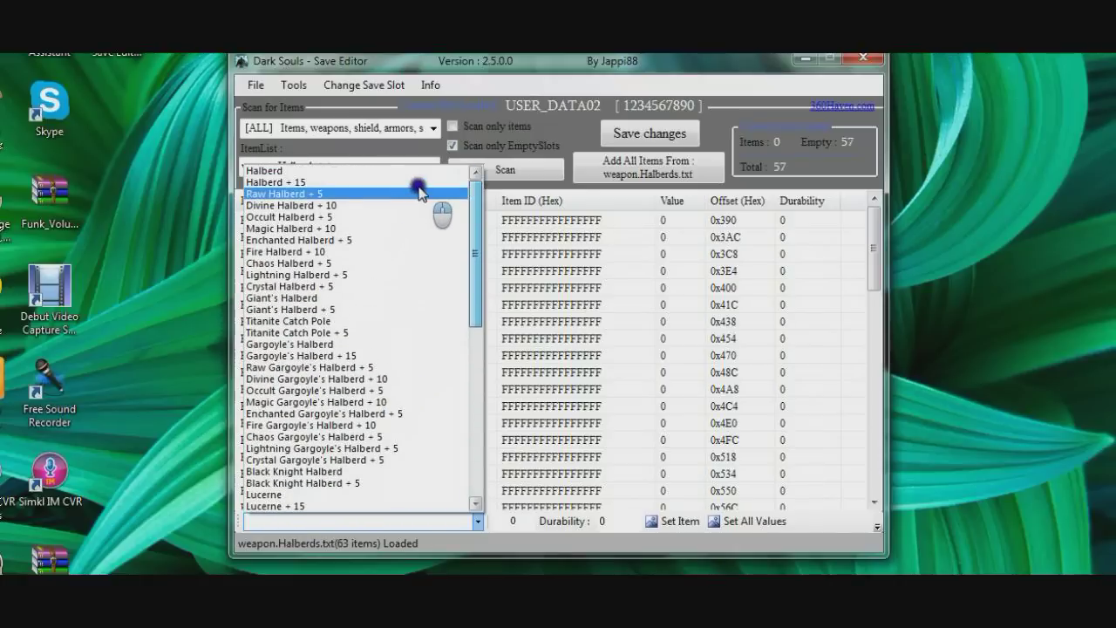
click(324, 355)
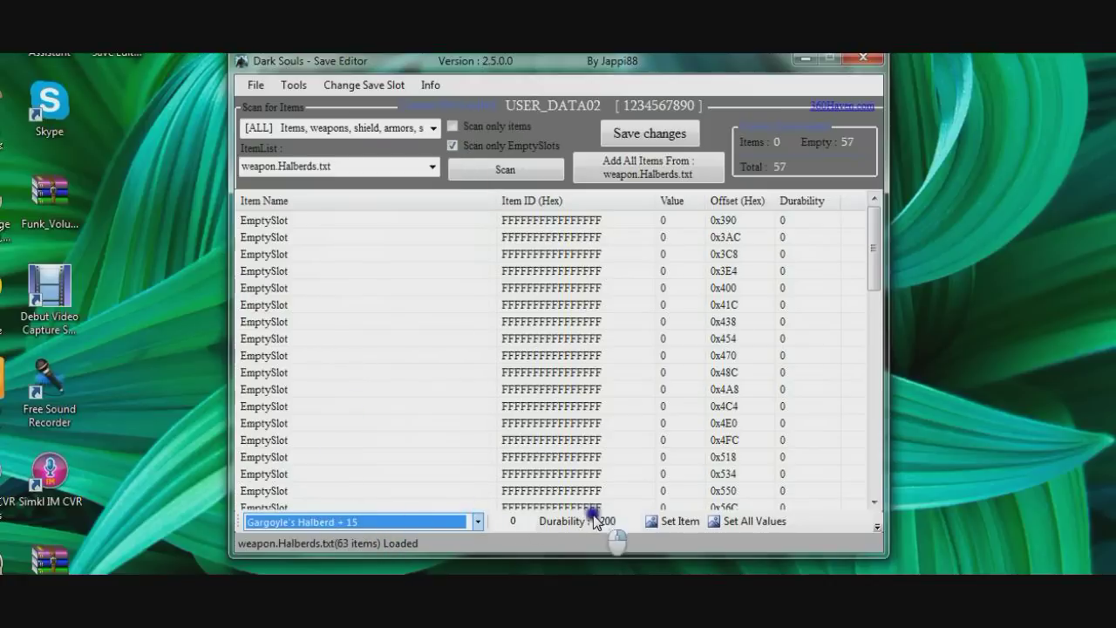
click(630, 521)
text(999)
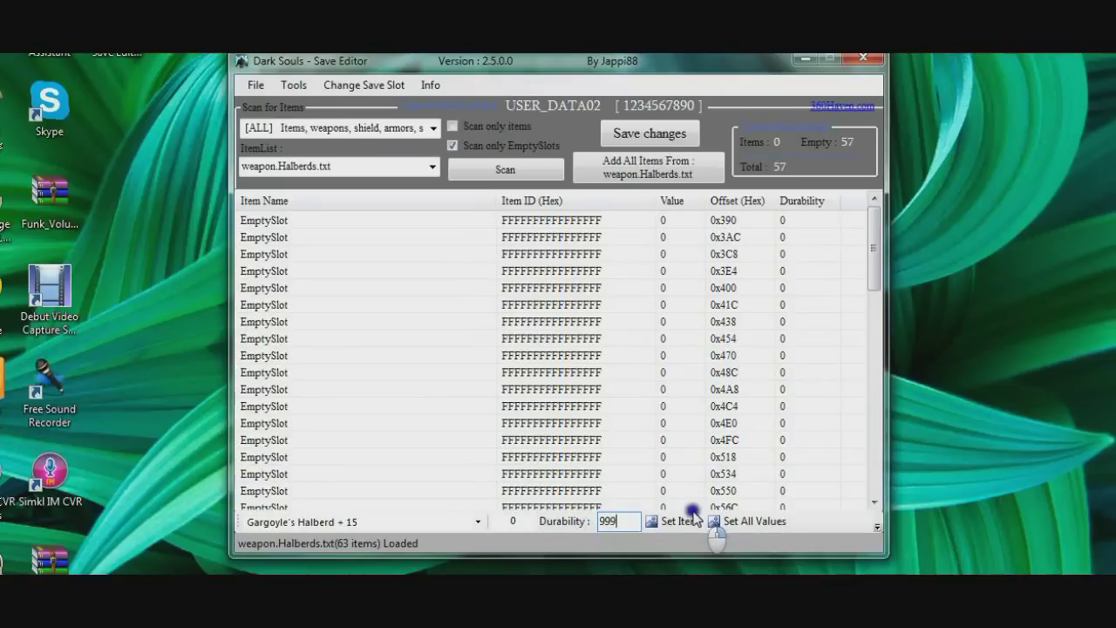
click(689, 522)
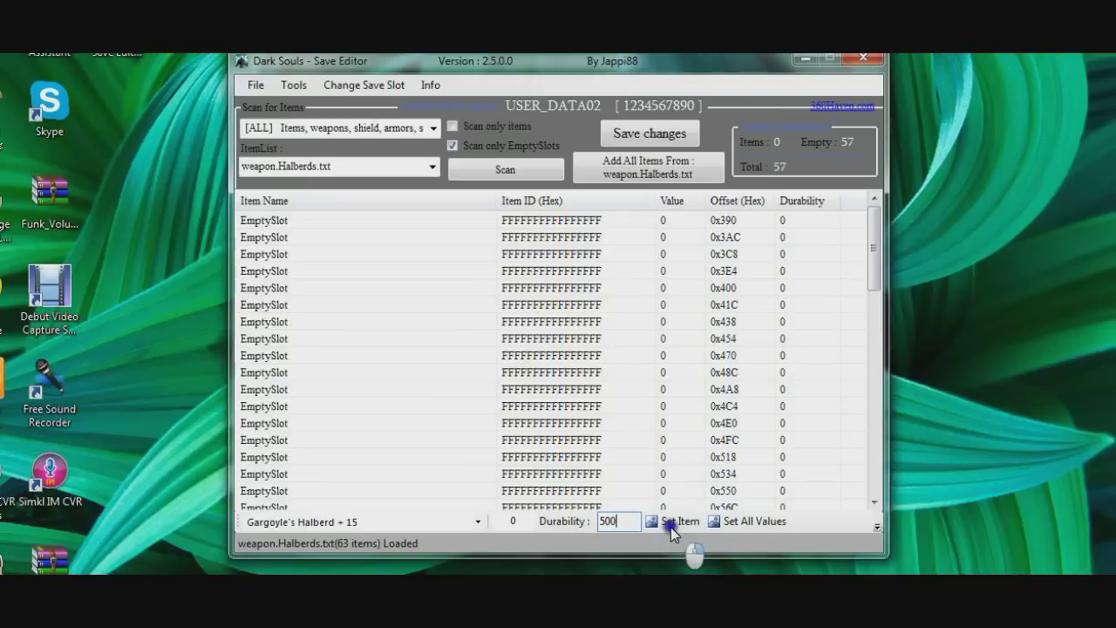
text(500)
- Attempt Set Item, dismiss the not-yet-scanned warning, and rescan for empty slots
click(672, 526)
click(672, 373)
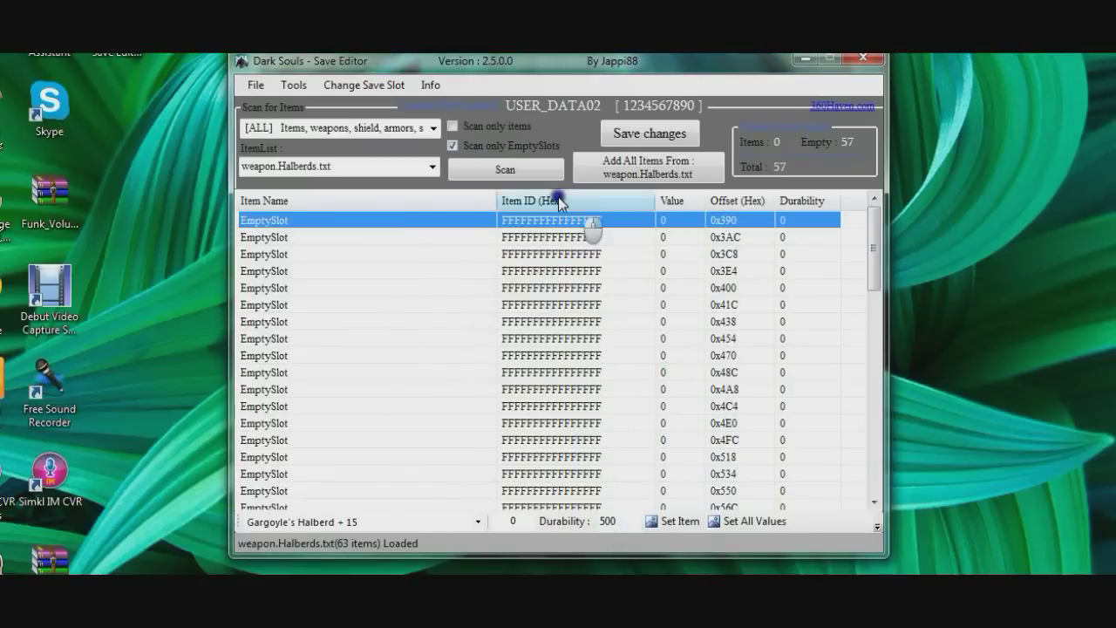
click(514, 169)
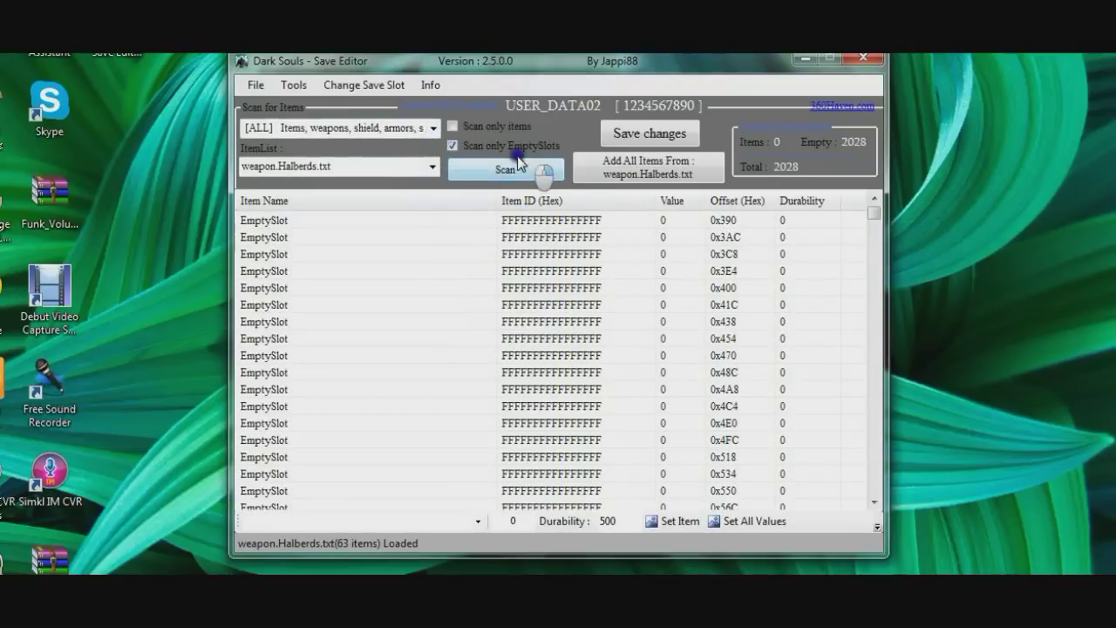
- After the 2028-slot scan, reselect Gargoyle's Halberd + 15 from the halberd list
click(480, 521)
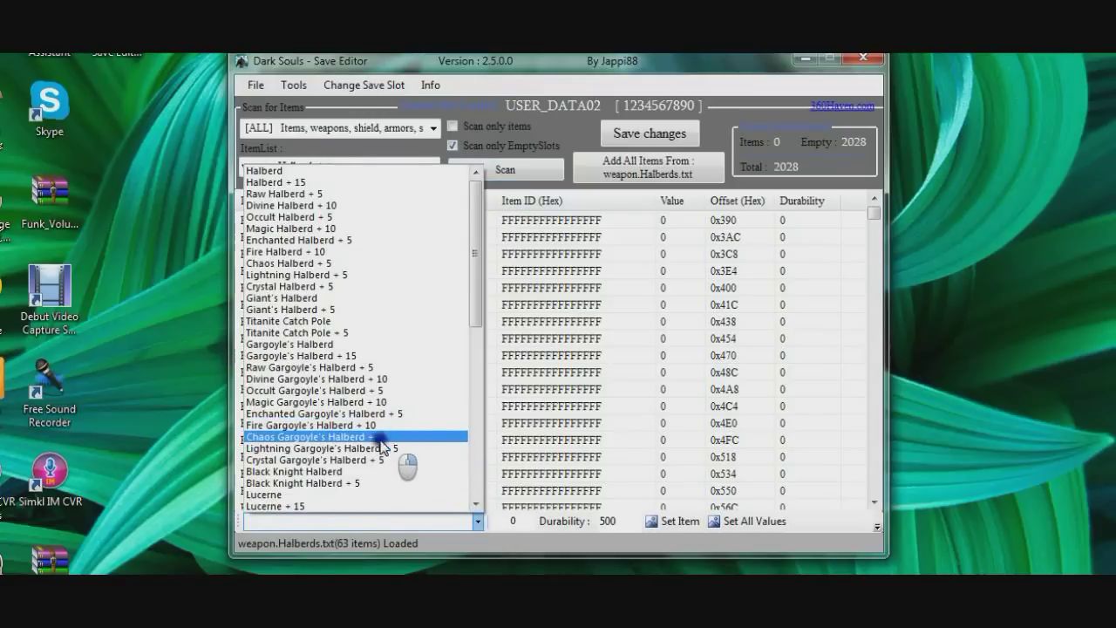
click(329, 367)
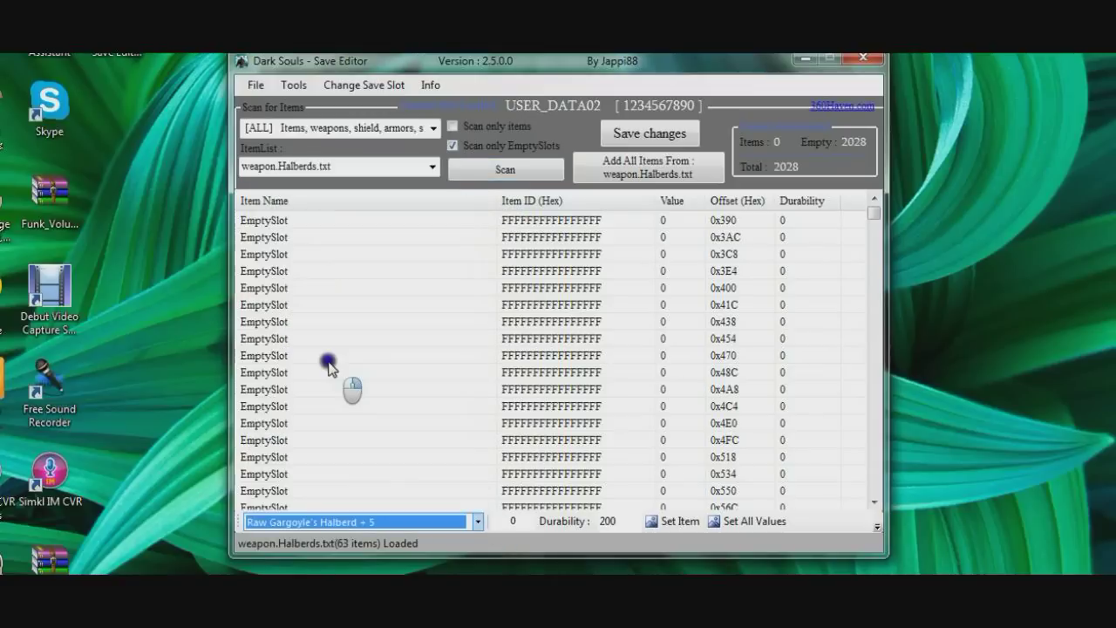
click(362, 522)
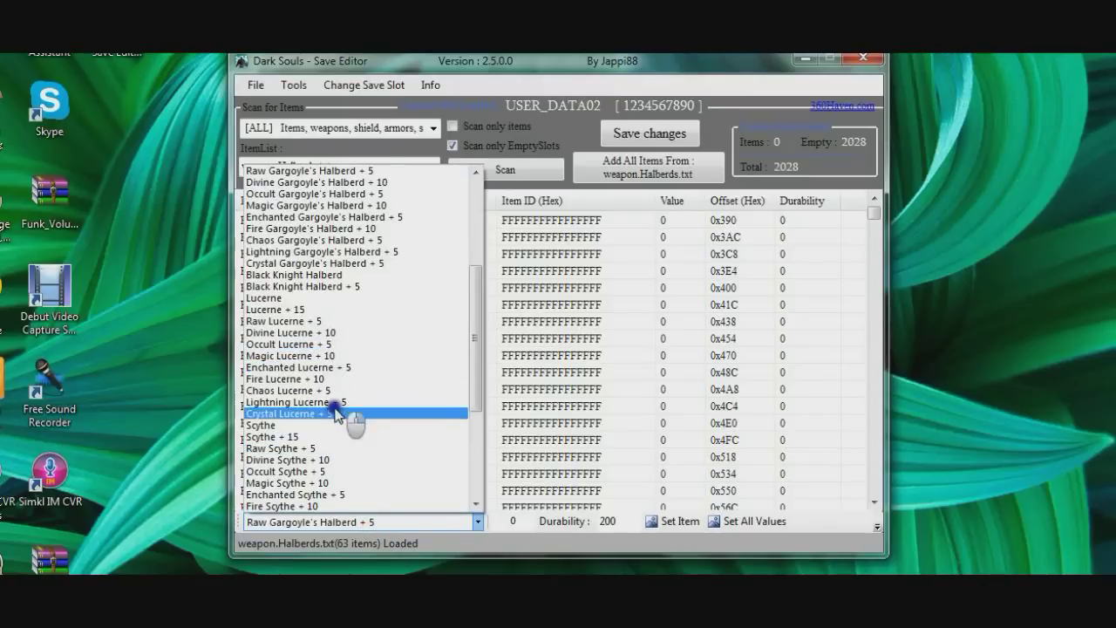
scroll(342, 417, down, 3)
scroll(334, 414, down, 3)
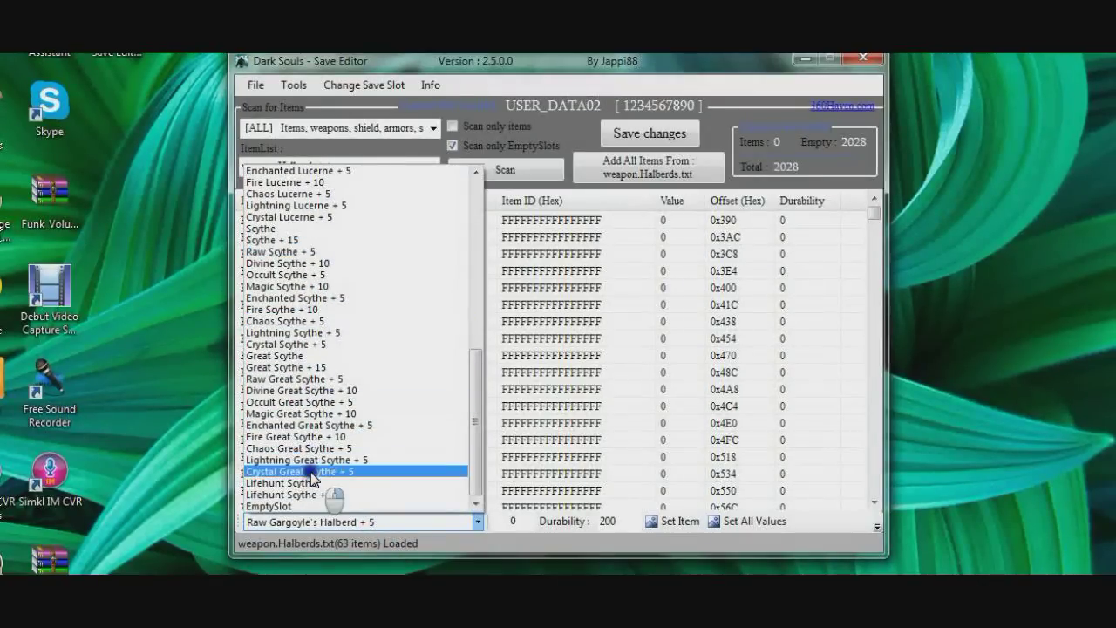
scroll(315, 410, up, 8)
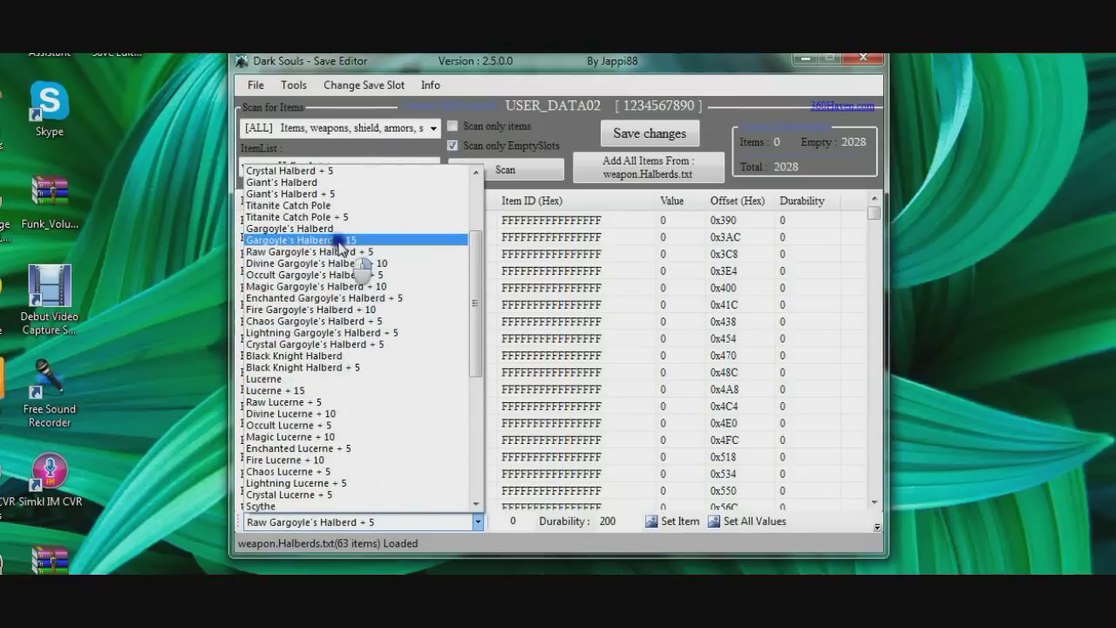
click(338, 241)
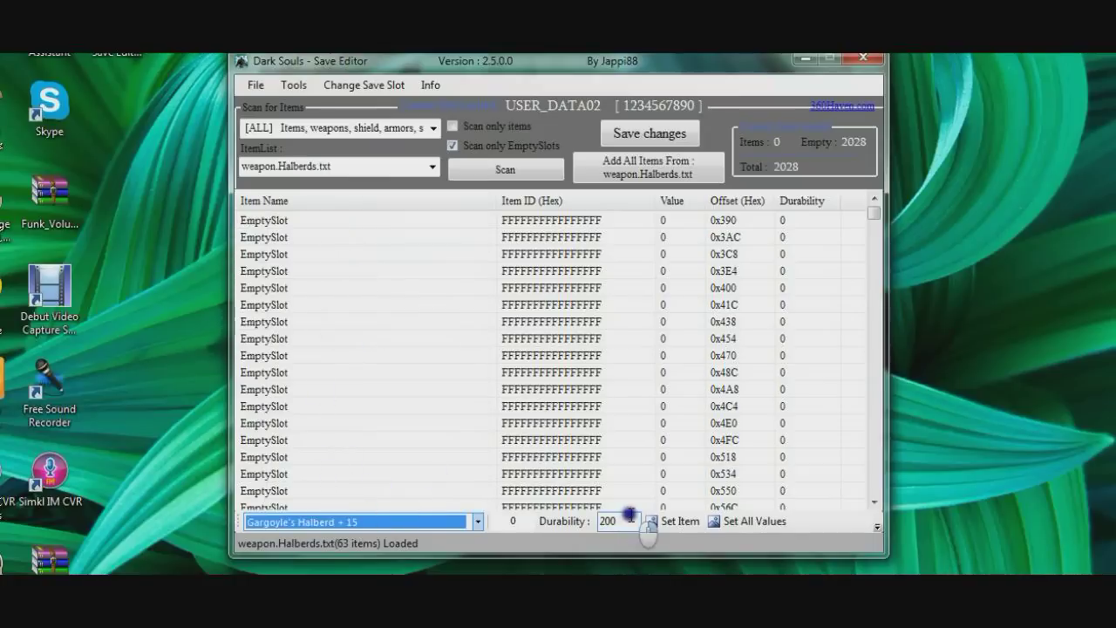
- Replace durability 200 with 500 and target the first empty inventory slot
double_click(615, 520)
click(520, 524)
text(500)
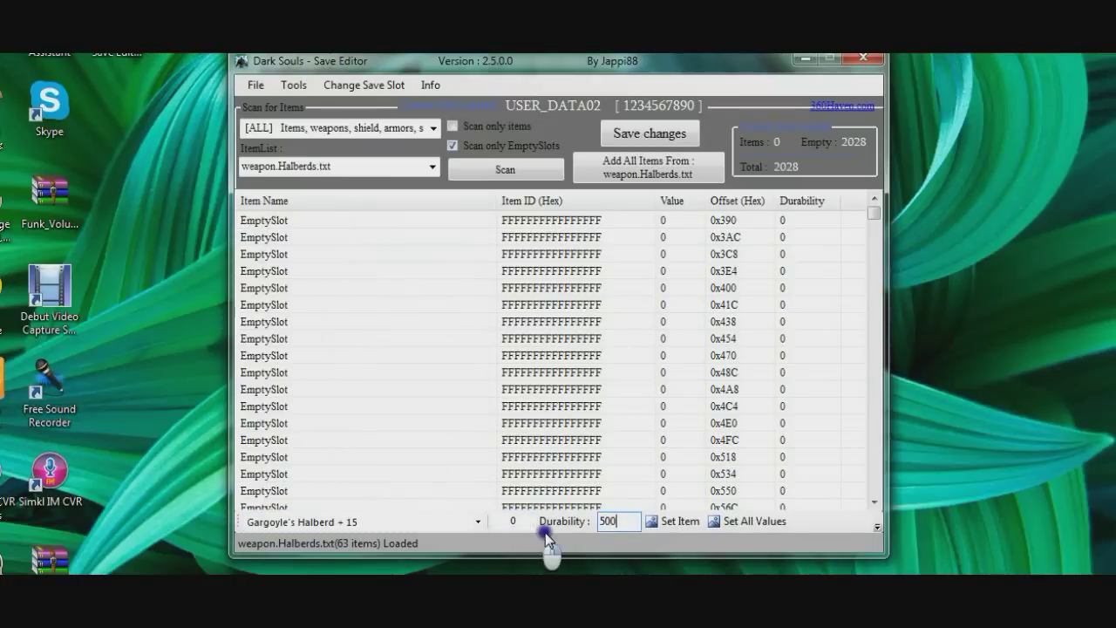
click(573, 220)
- Set Gargoyle's Halberd + 15 into the first empty slot and limit scanning to existing items
click(676, 520)
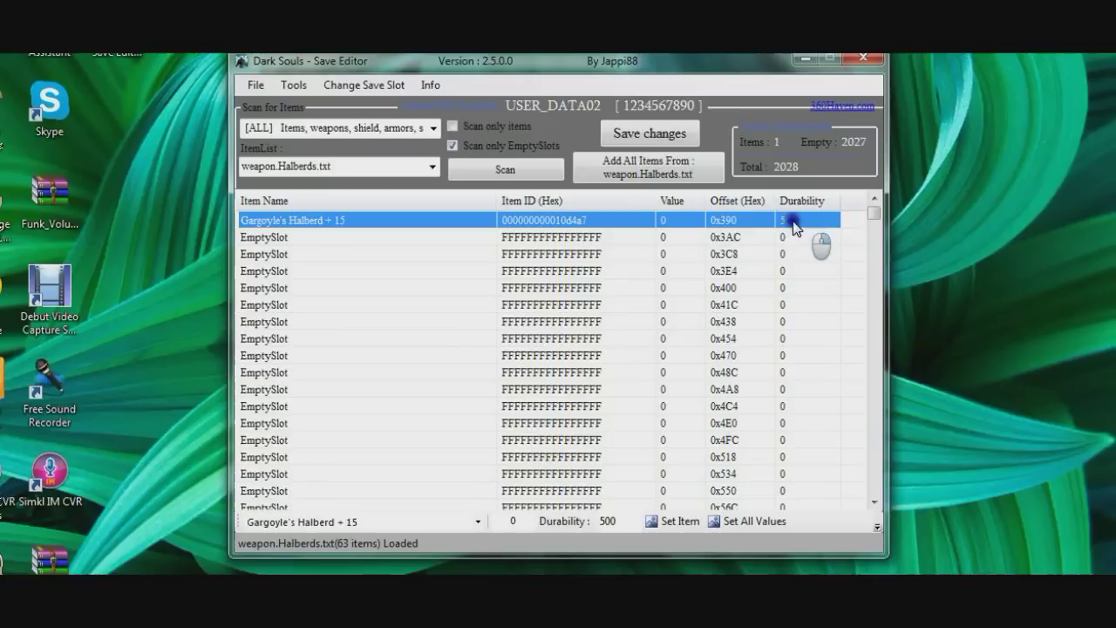
click(255, 85)
click(483, 125)
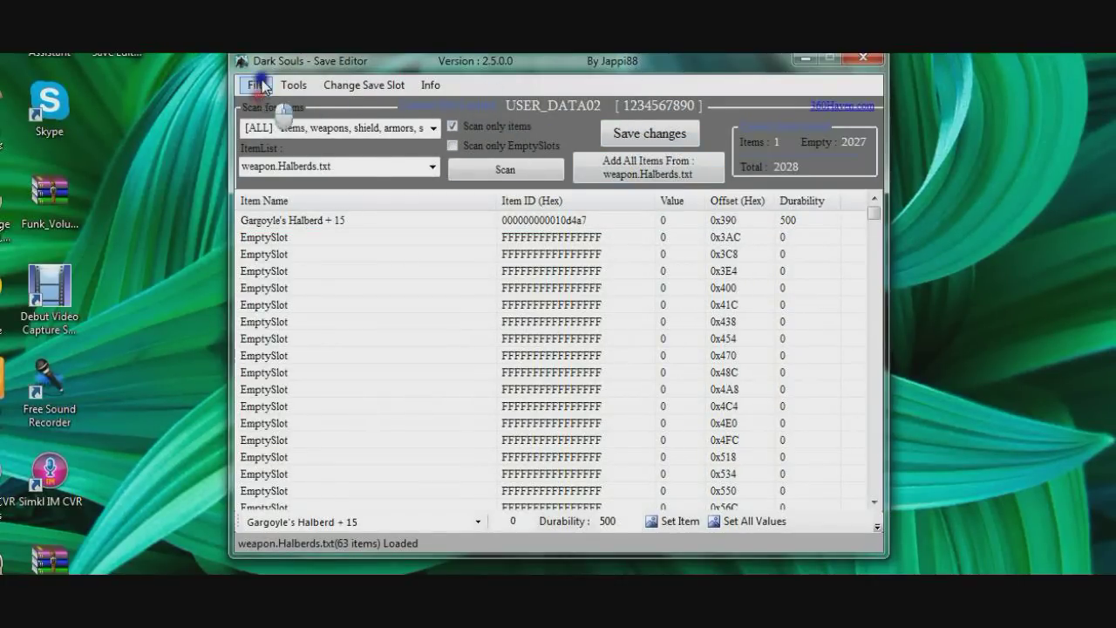
- Save the changes to the slot and acknowledge the saved message
click(256, 84)
click(631, 131)
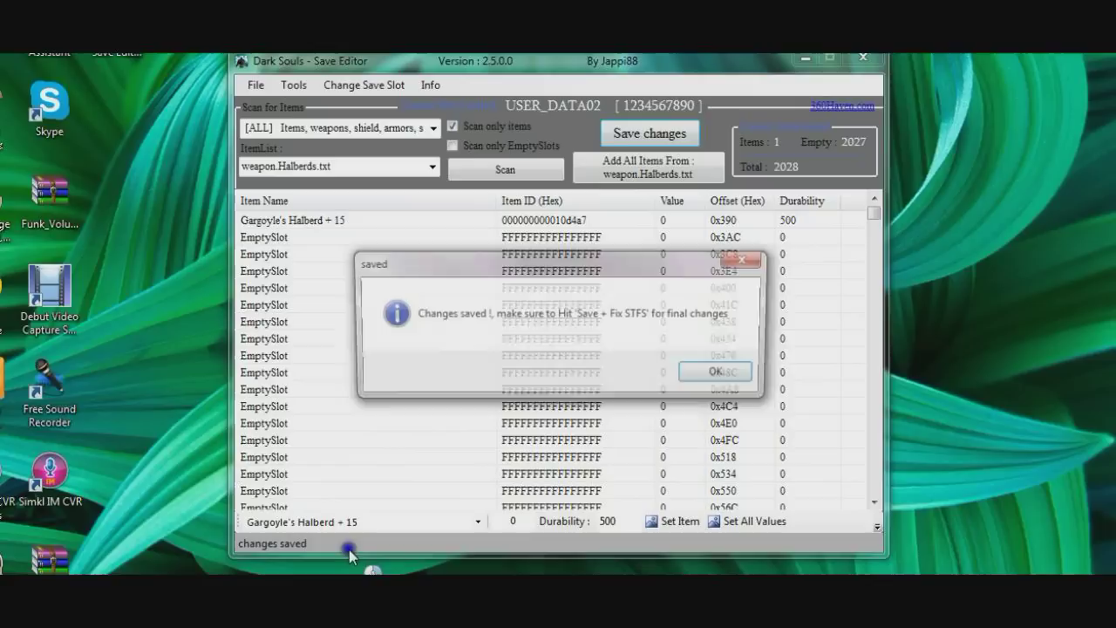
click(735, 374)
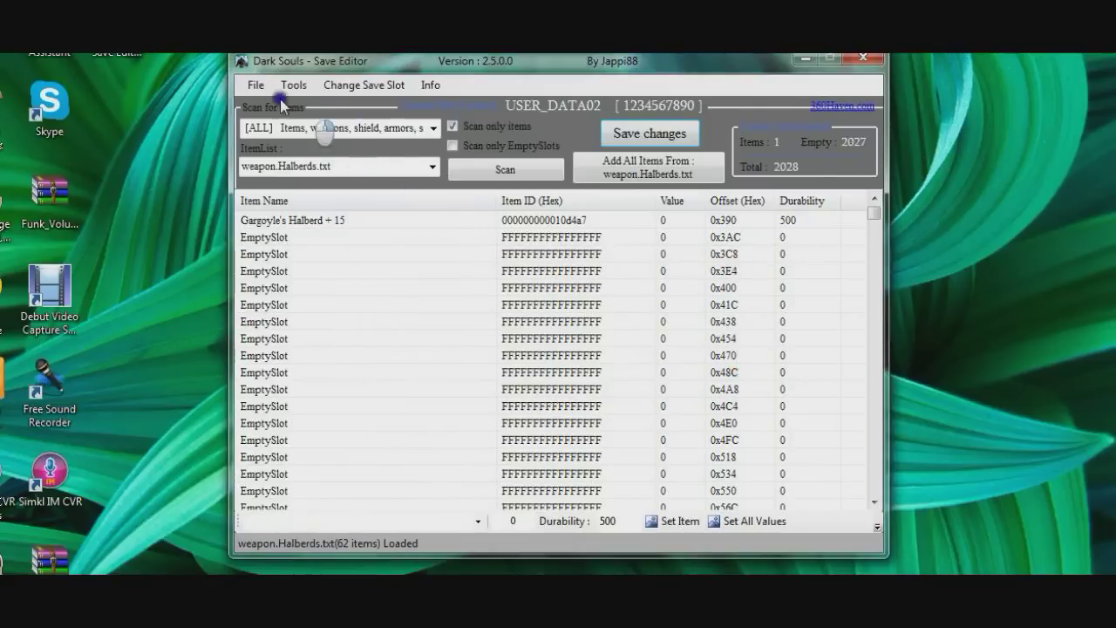
click(256, 85)
- Save with the STFS fix, confirm success, check the halberd entry, and restore the recorder window
click(273, 127)
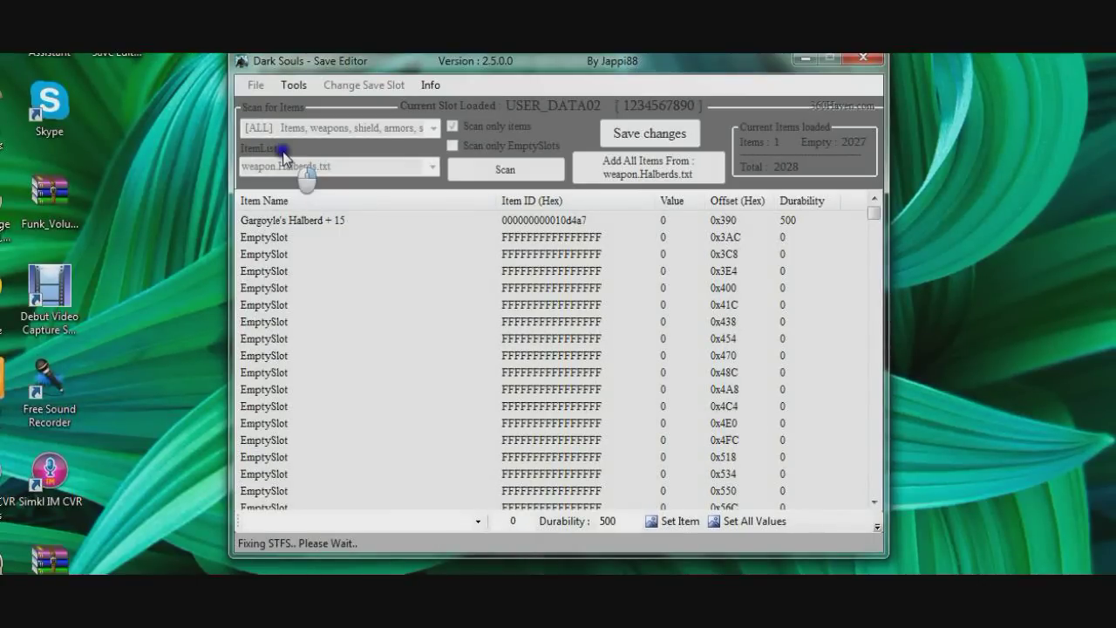
click(650, 373)
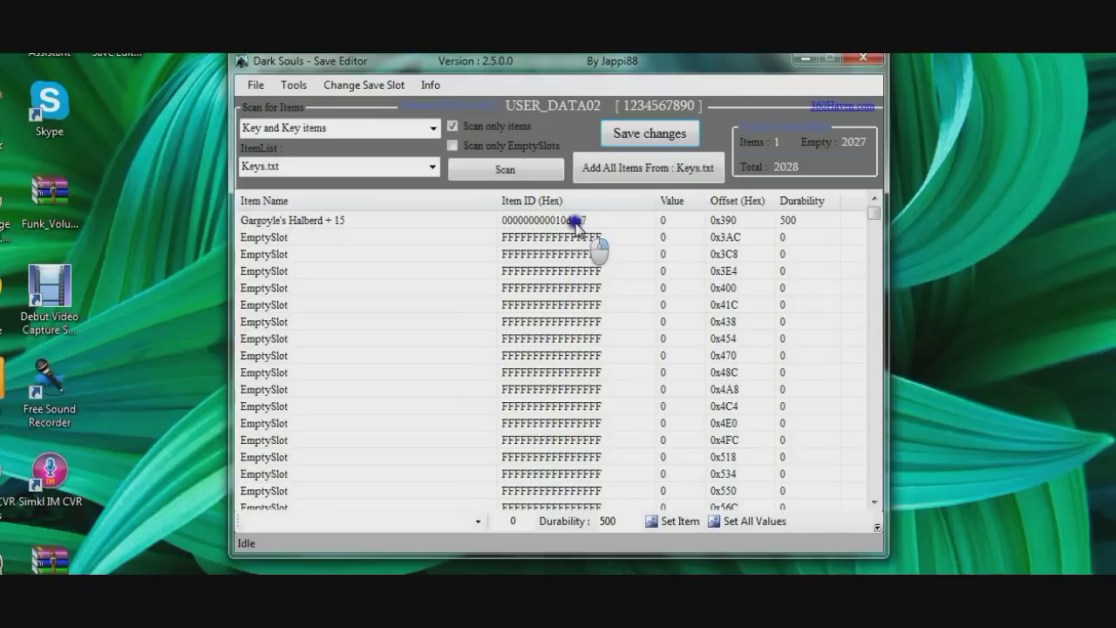
click(576, 224)
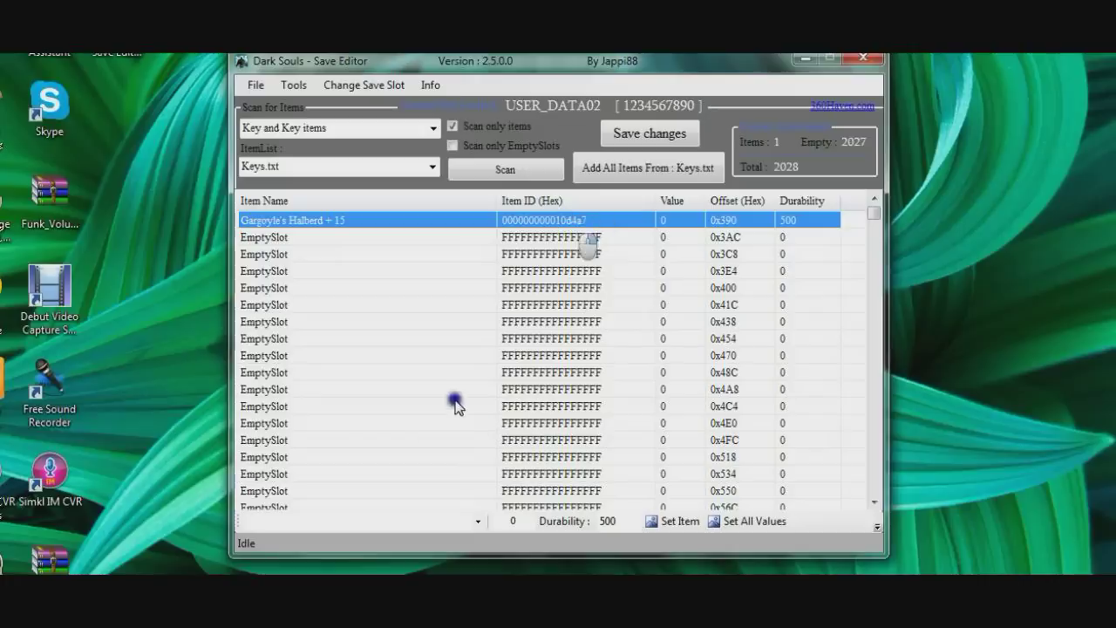
click(296, 571)
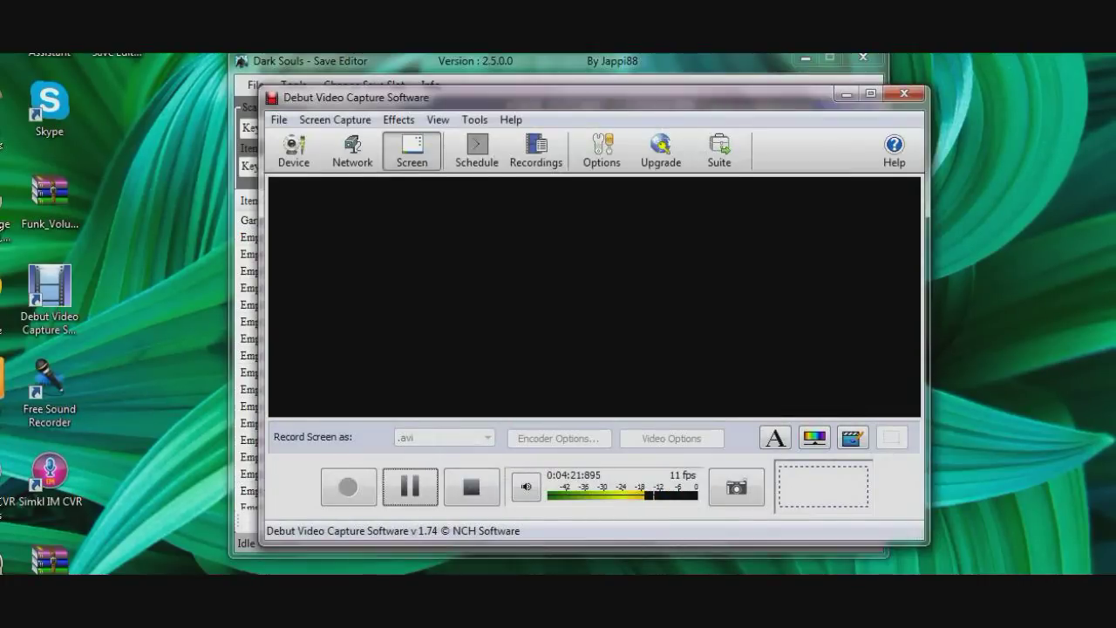